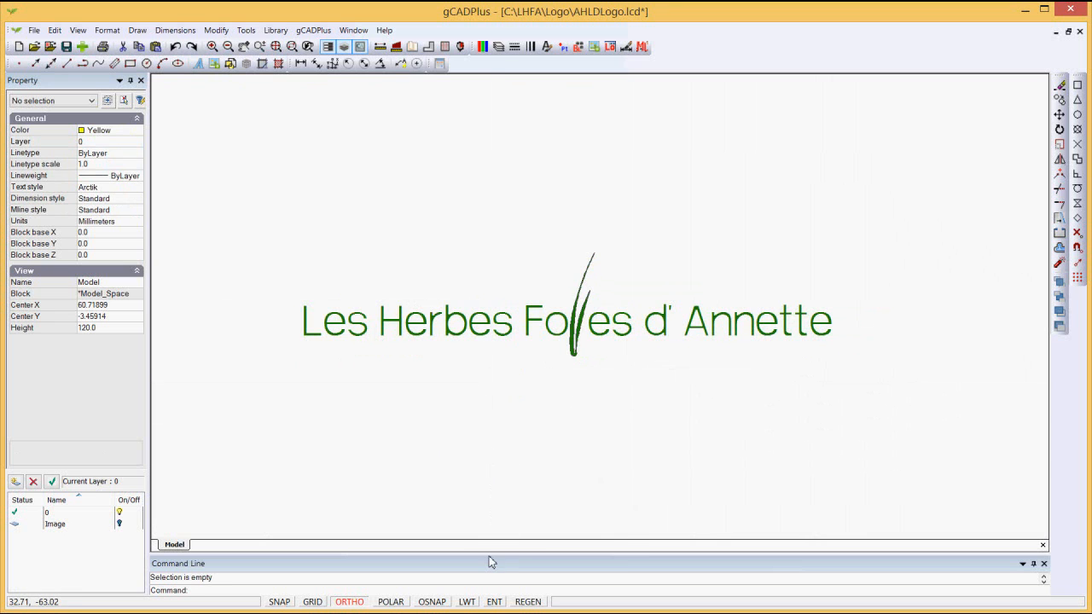
Step: Check the drawing's file size with the FS command and measure the distance along the logo text
drag(489, 555, 490, 534)
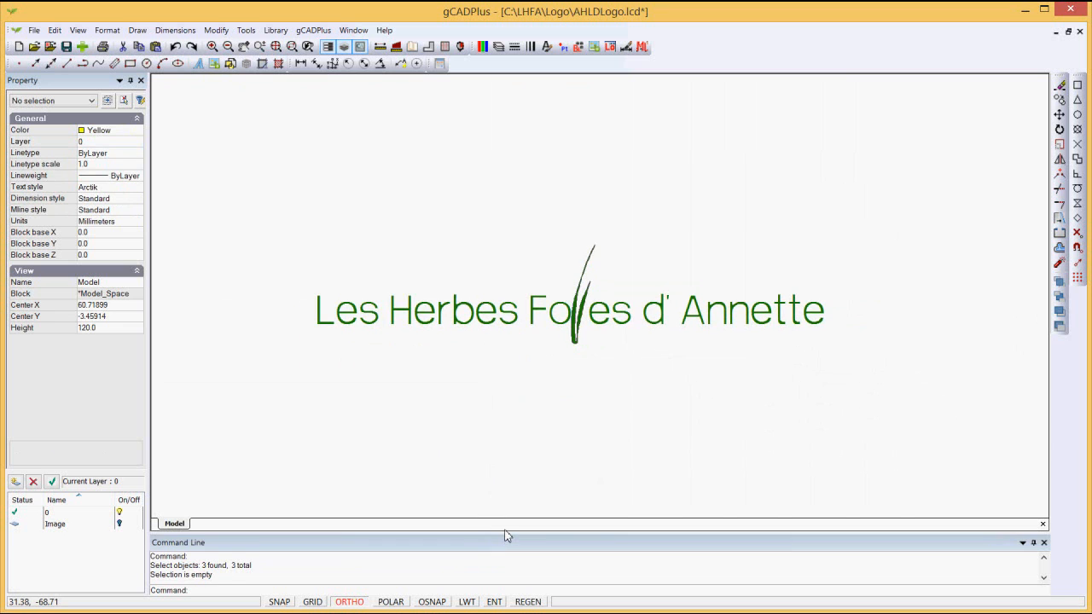
key(Return)
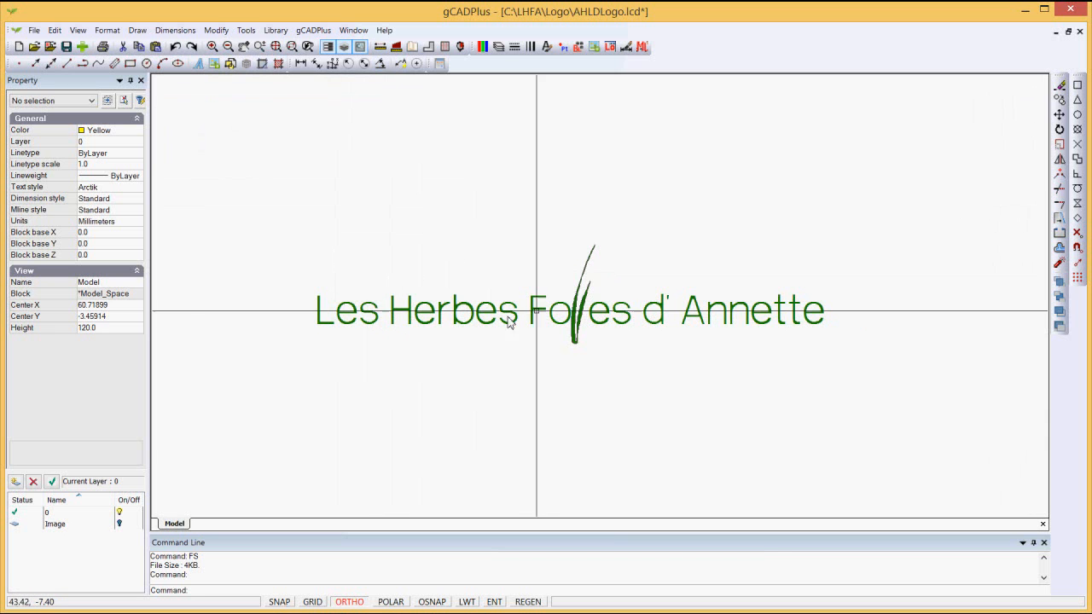
click(380, 64)
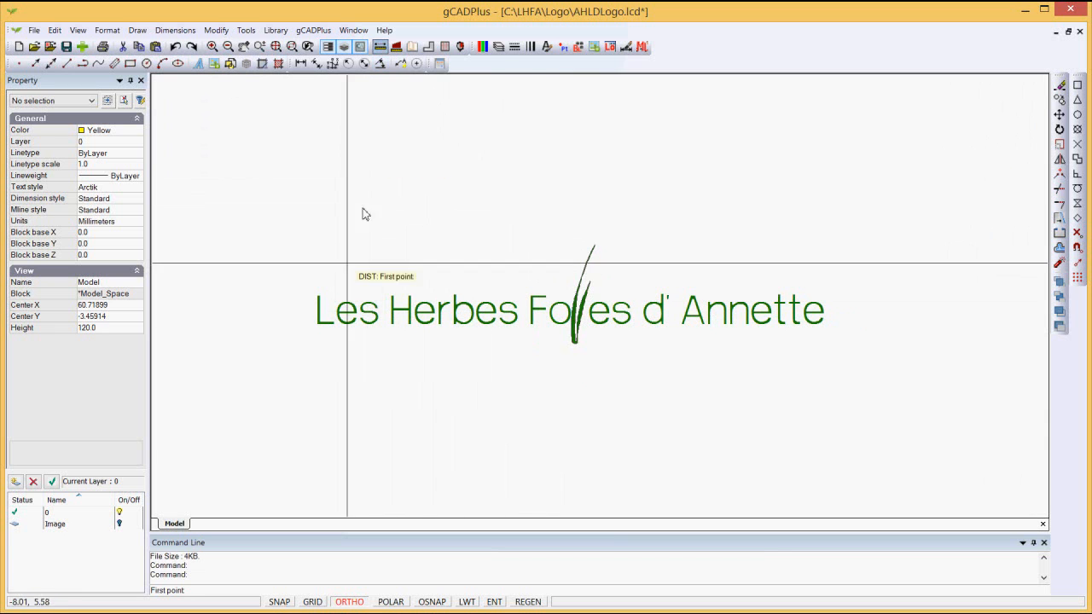
click(320, 332)
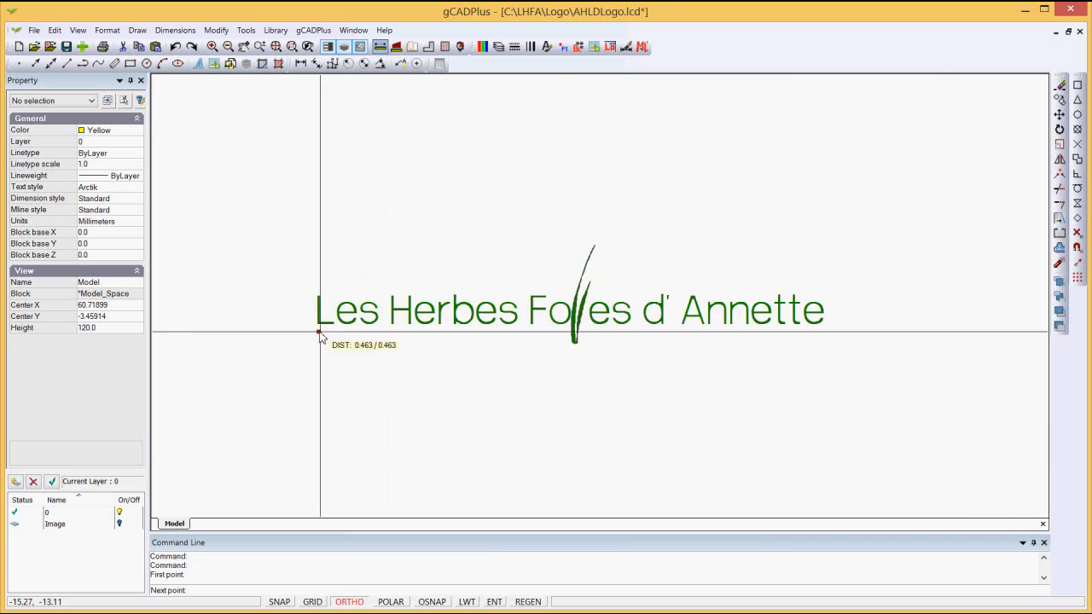
click(797, 342)
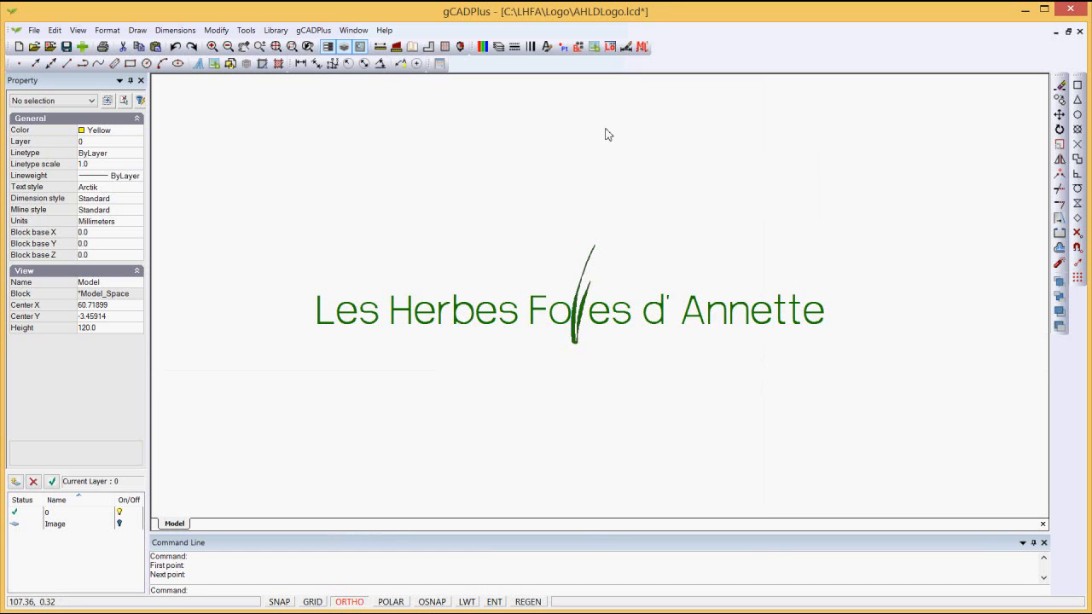
Step: Turn on the Image layer and erase the reference image above the logo
click(498, 46)
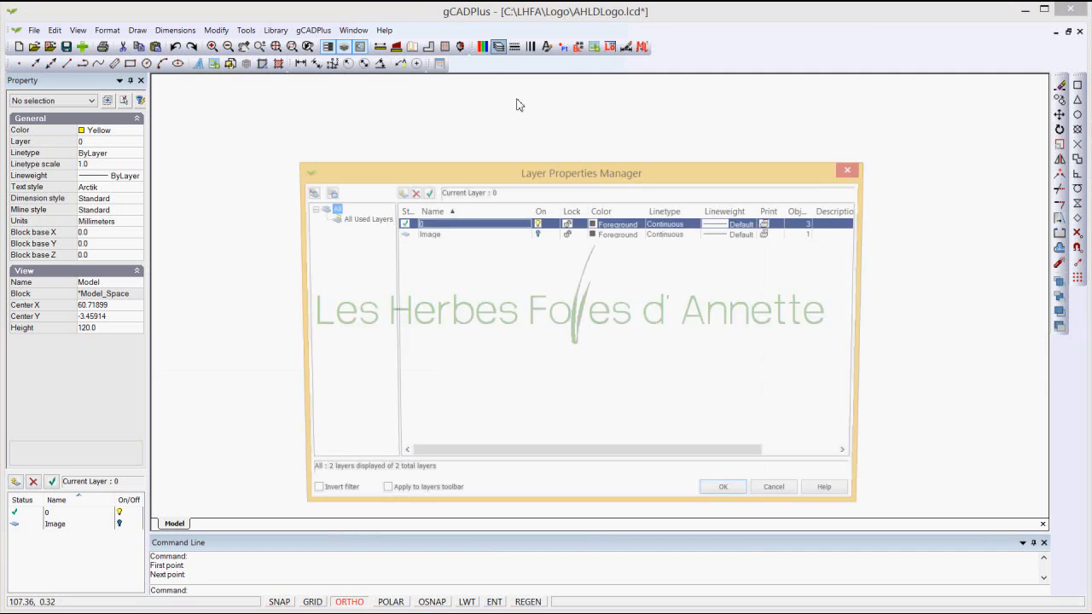
click(536, 234)
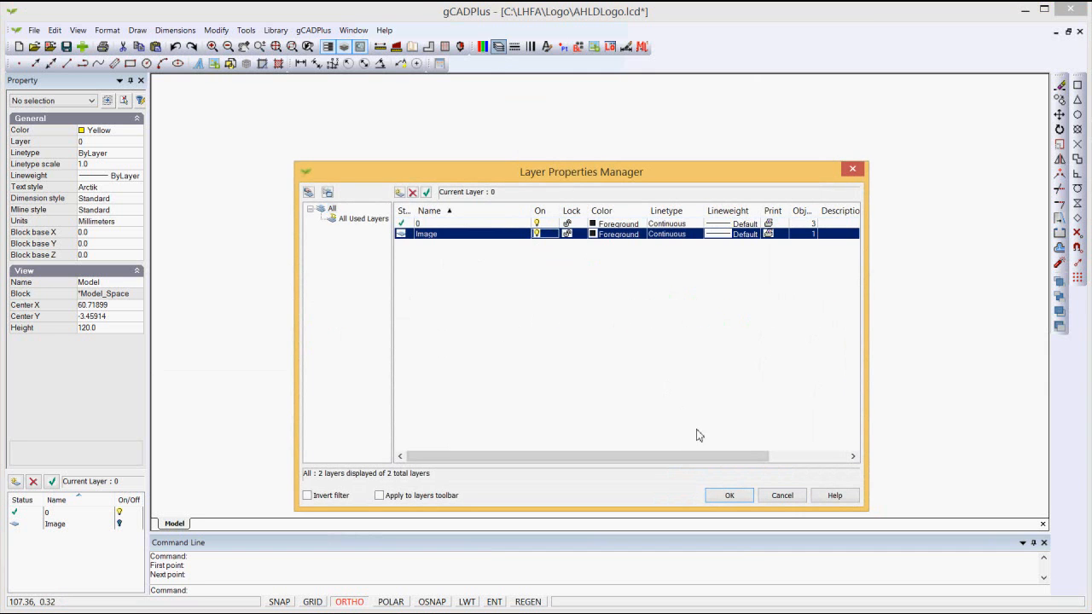
click(728, 495)
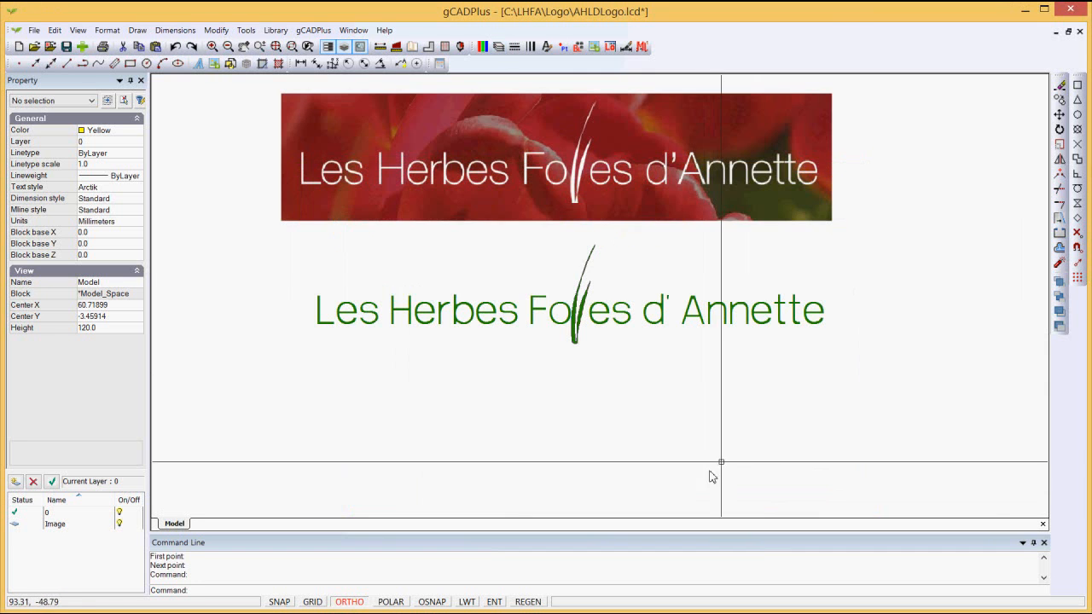
click(824, 194)
right_click(823, 201)
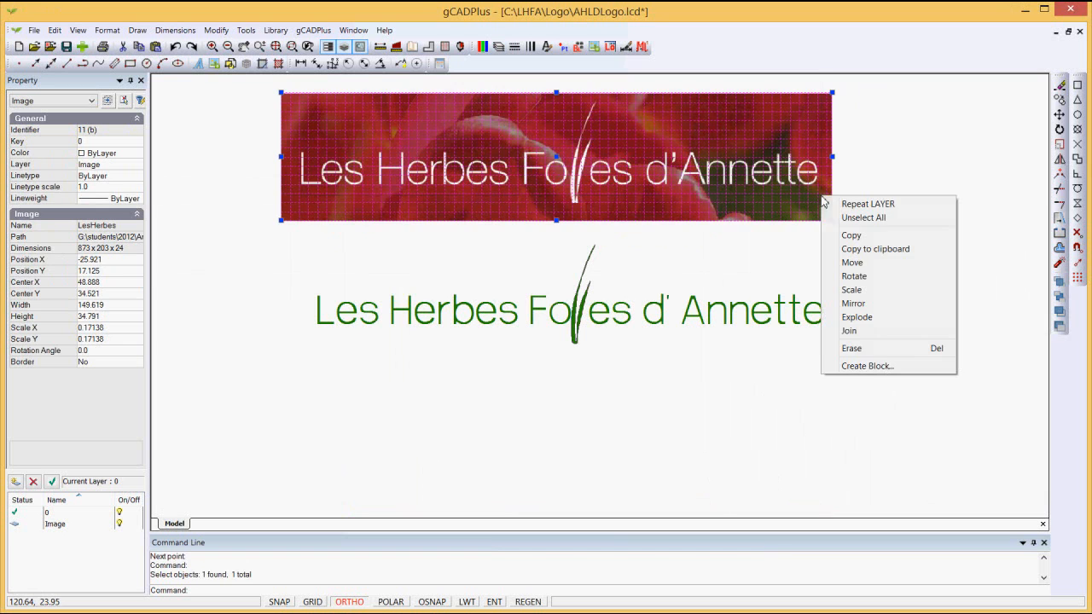
click(851, 349)
Step: Move all the logo objects from the lower-left corner of the text to 0,0 and clear the selection
scroll(696, 246, down, 1)
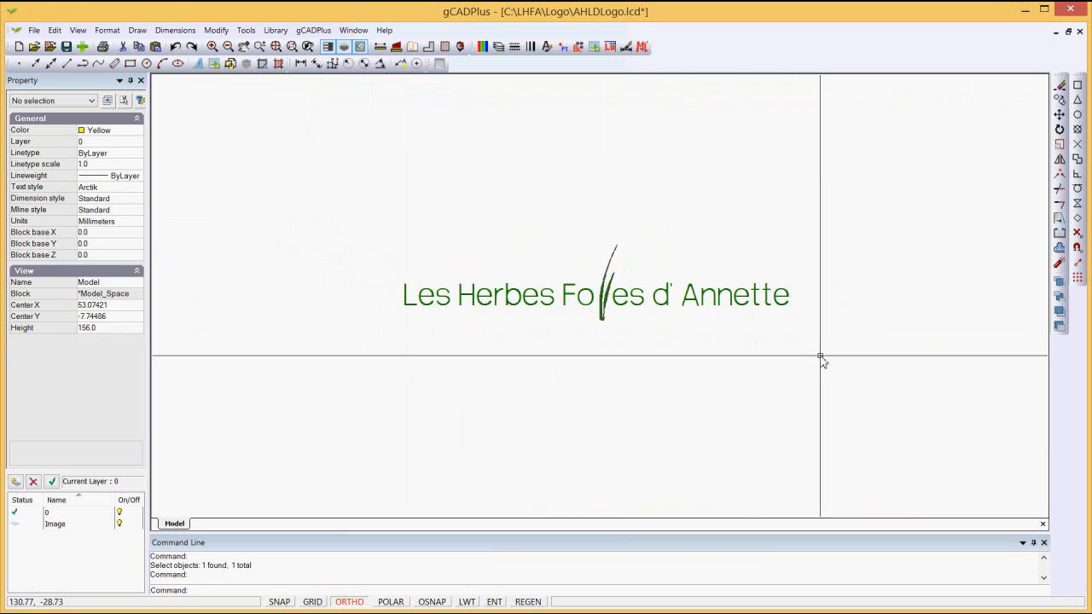
drag(833, 366, 389, 225)
right_click(458, 182)
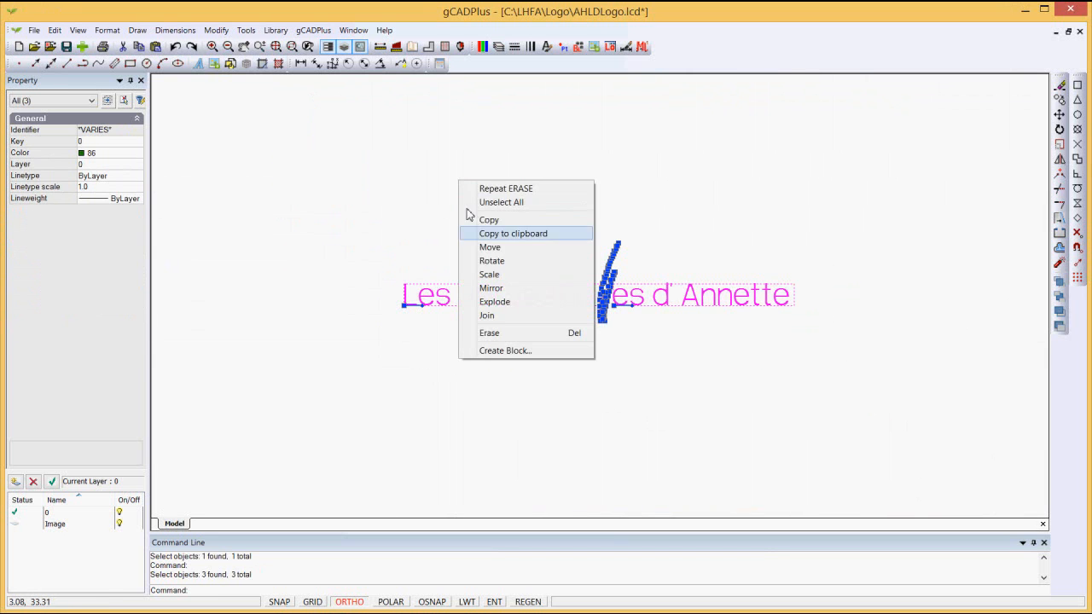
click(495, 247)
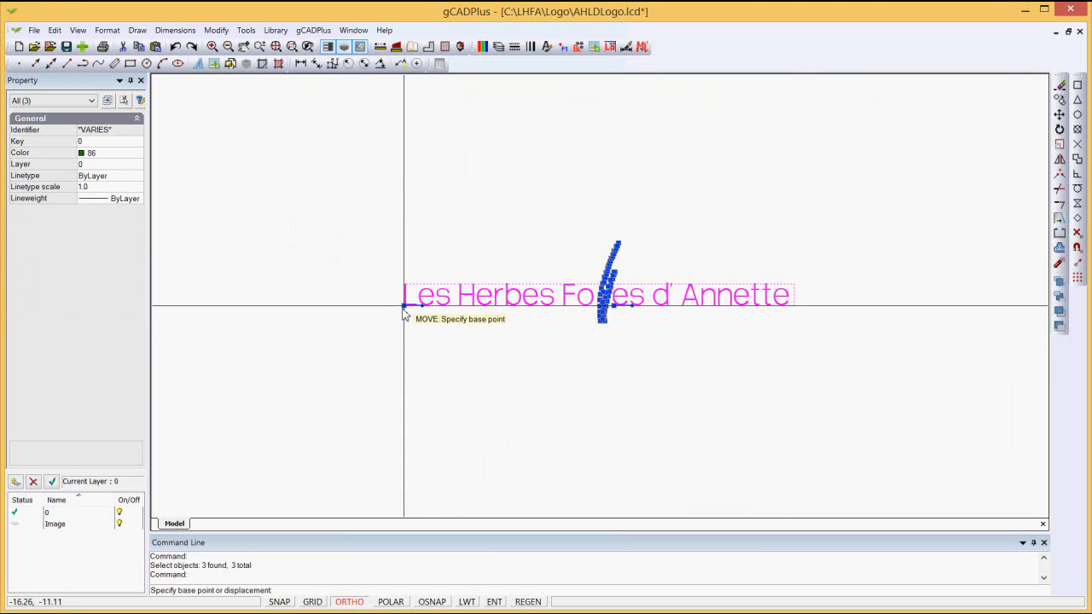
click(403, 307)
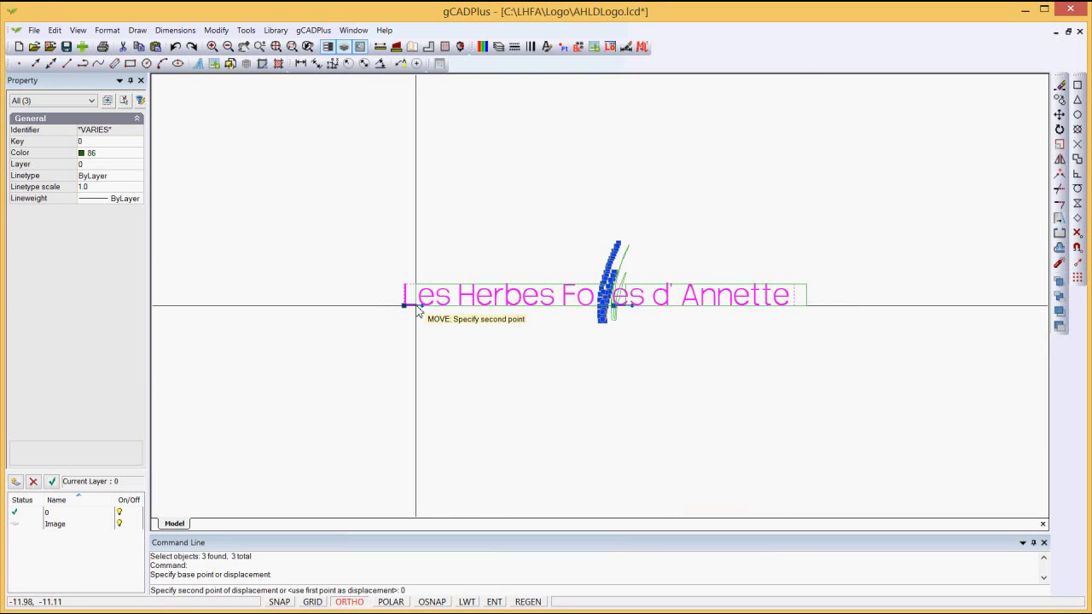
click(417, 307)
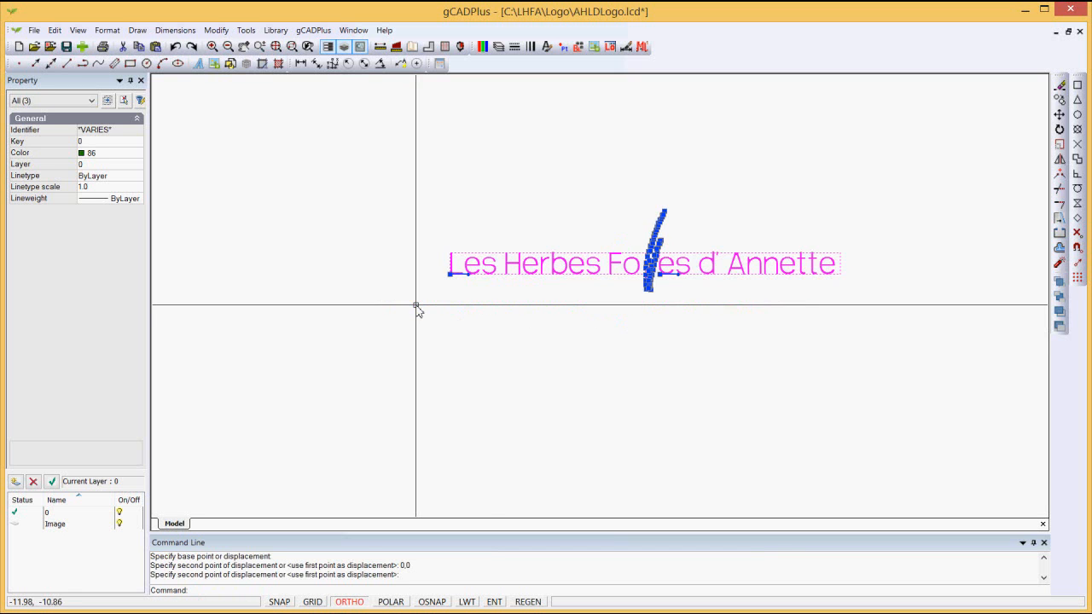
right_click(488, 373)
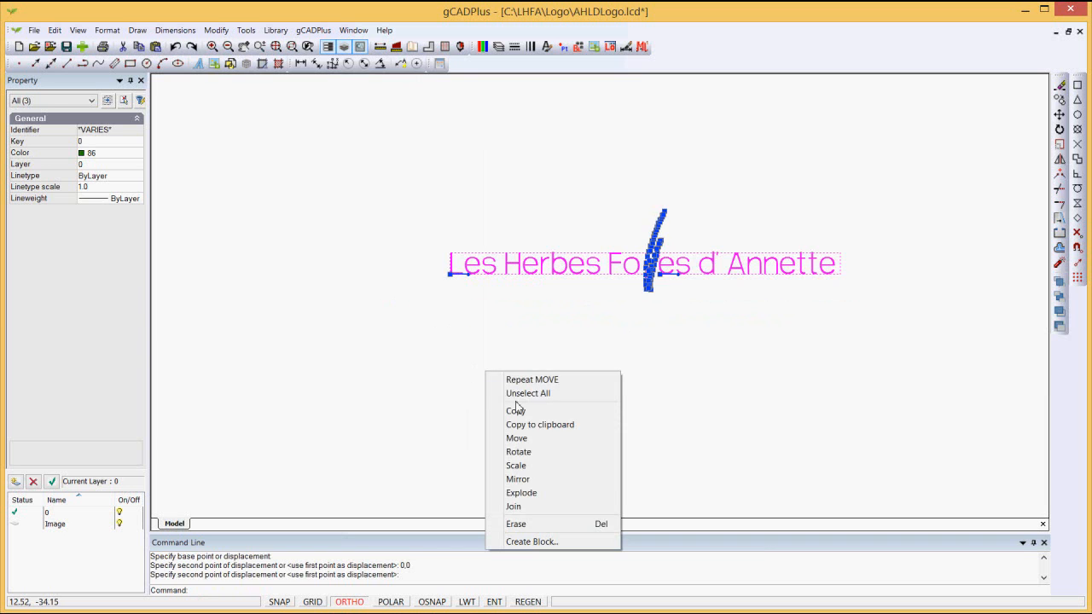
click(521, 394)
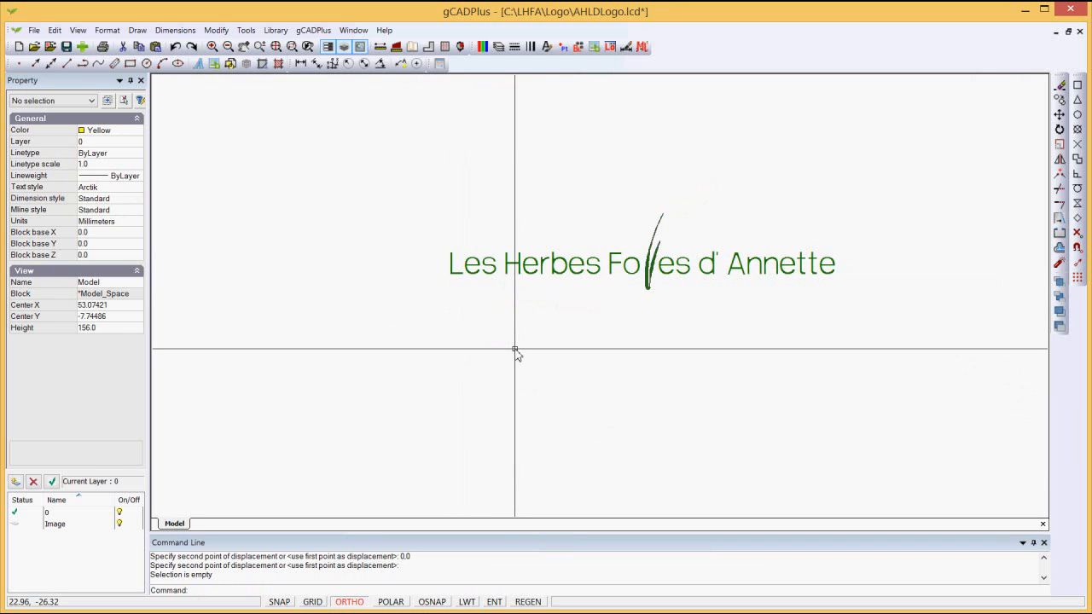
Step: Save the drawing as AHLDLogo in the Logo folder as a LiteCAD drawing, replacing the existing file
right_click(567, 345)
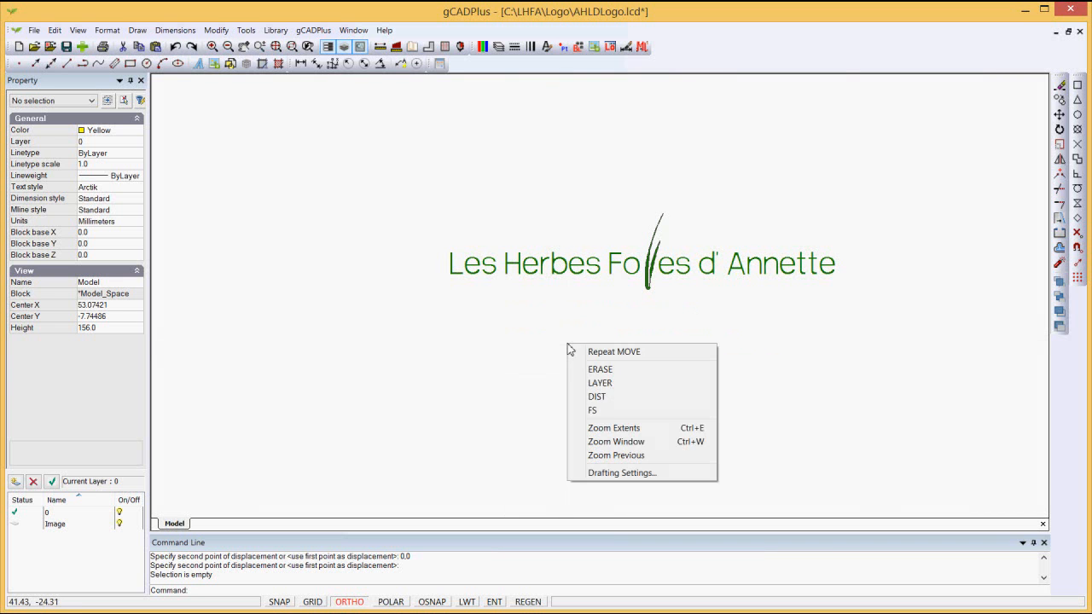
click(616, 434)
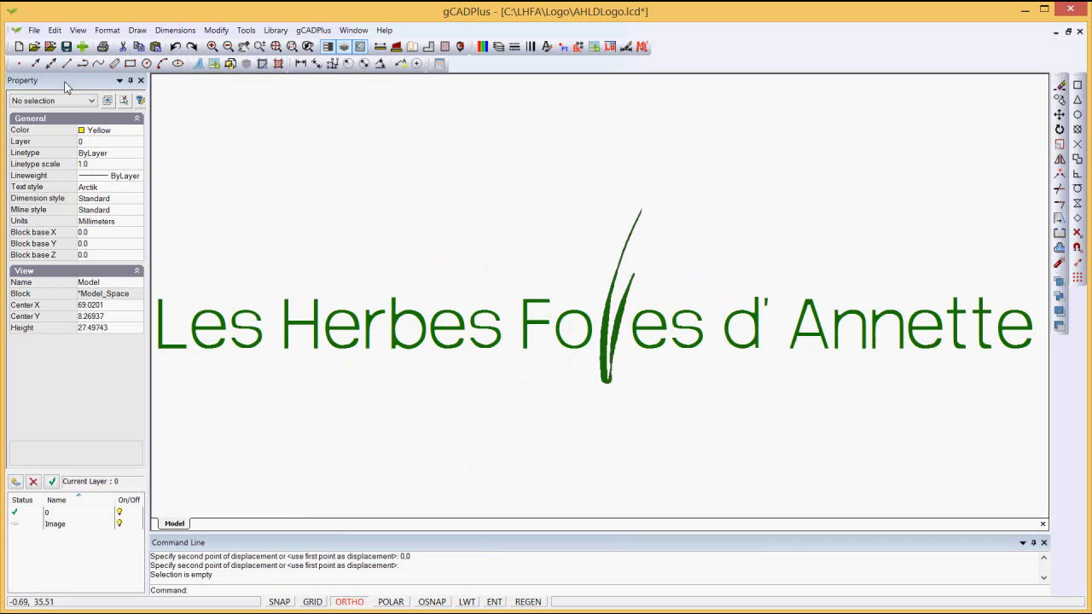
click(34, 30)
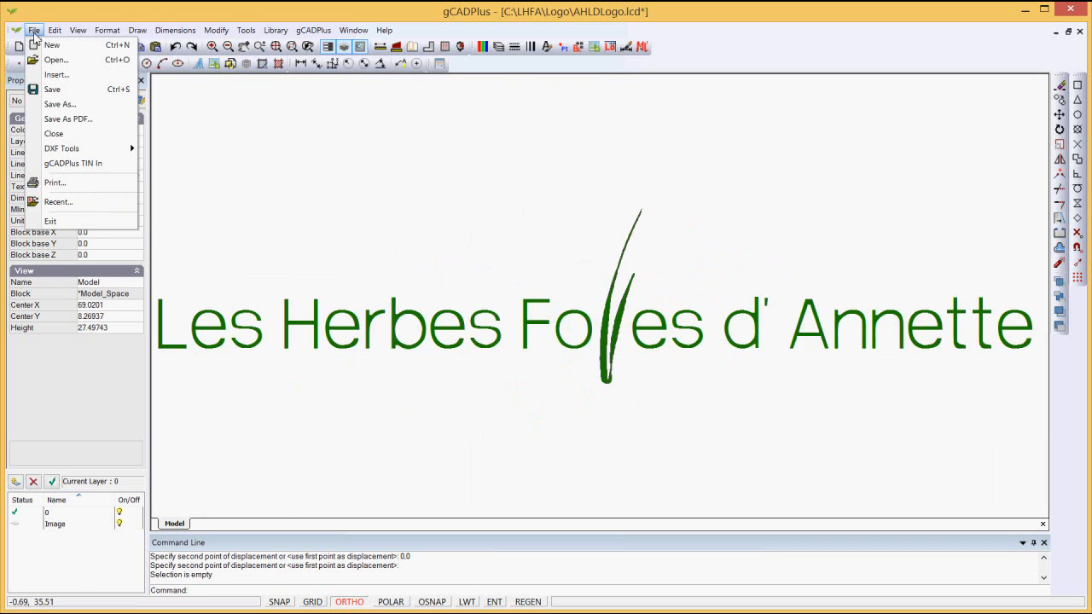
click(56, 104)
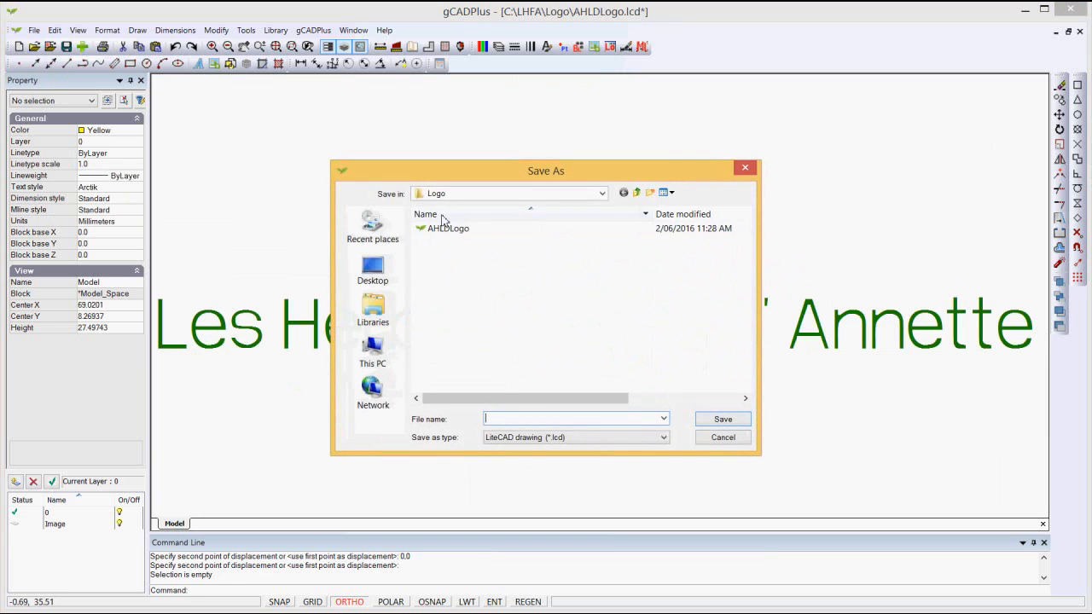
click(638, 194)
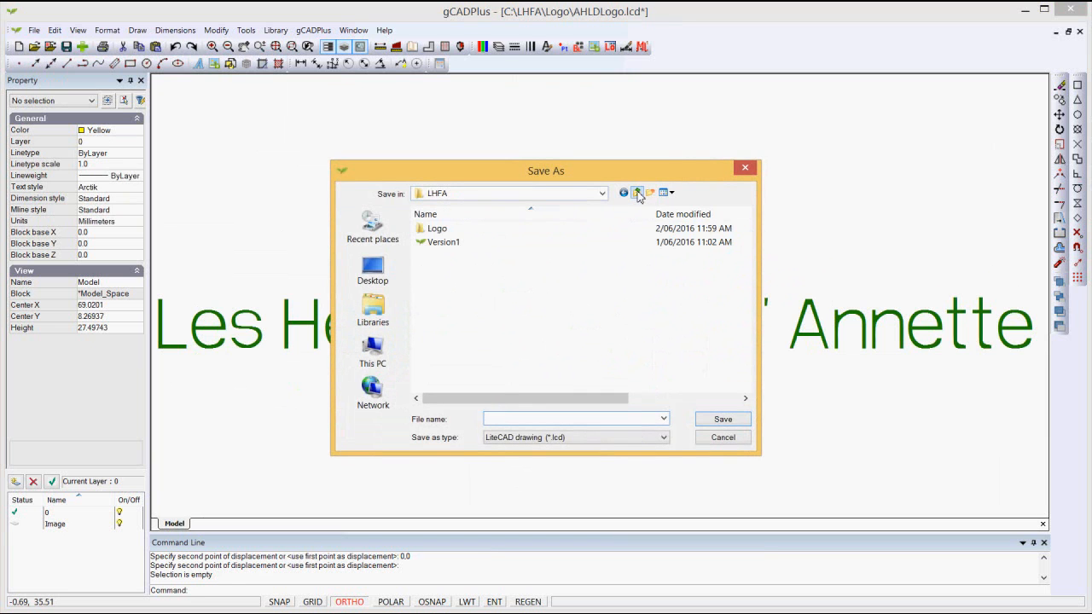
double_click(422, 232)
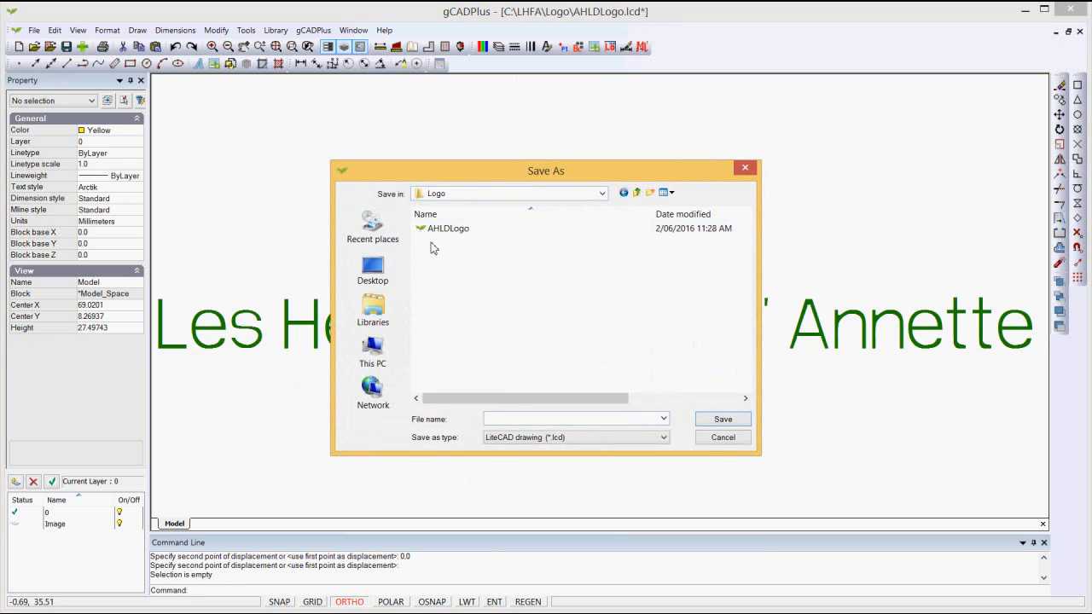
click(423, 232)
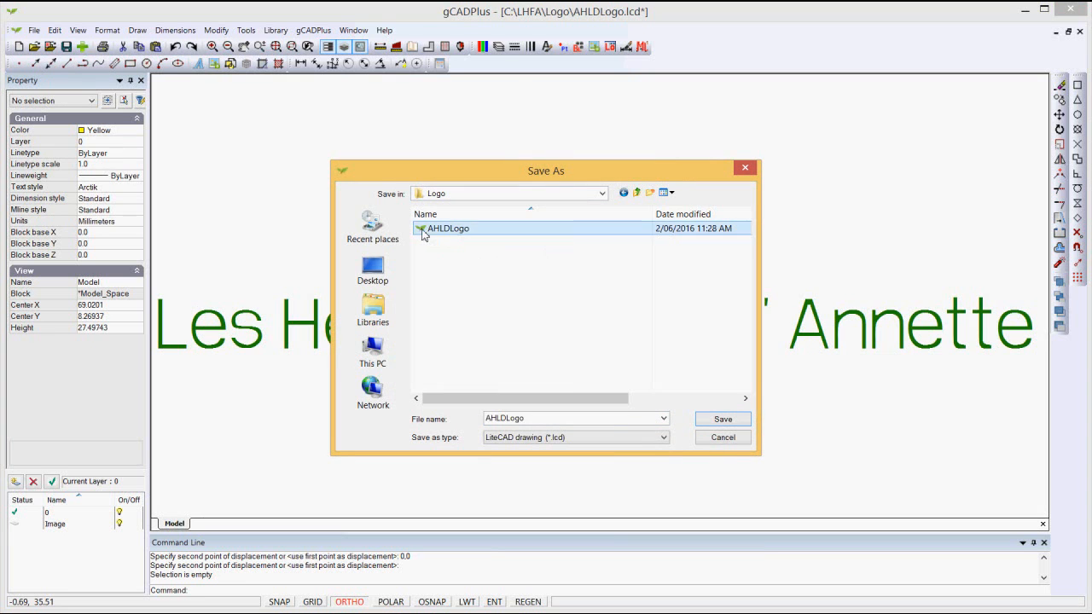
click(723, 422)
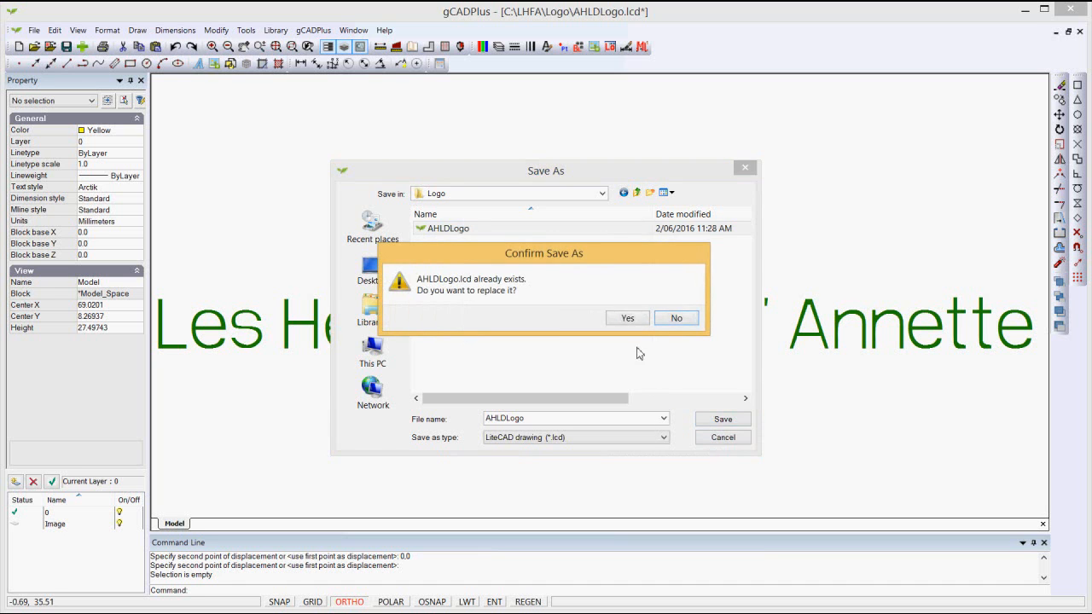
click(627, 320)
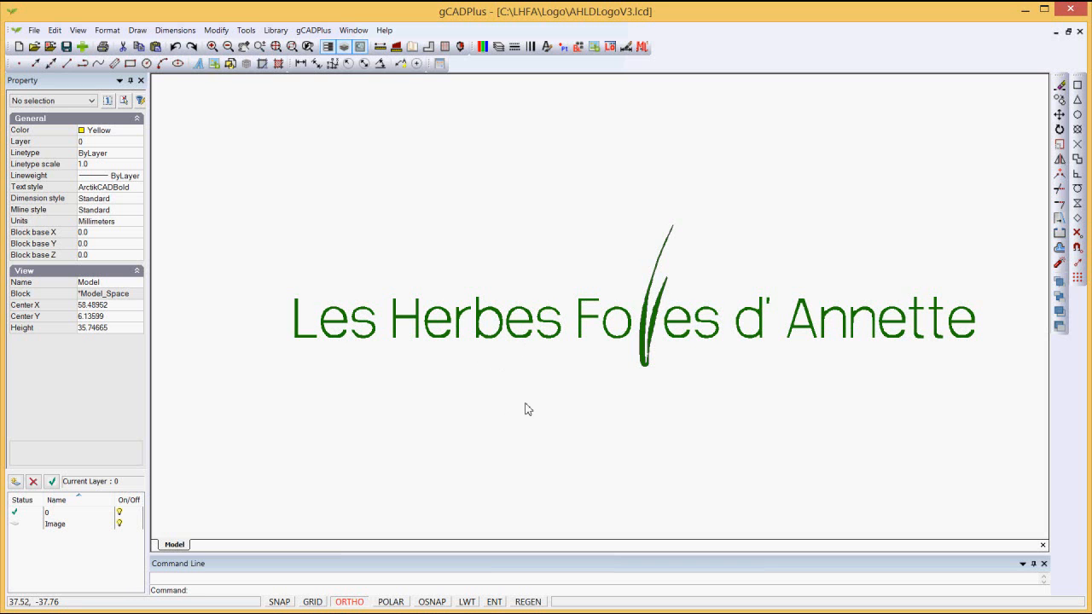
Step: Inspect the properties of the "Les Herbes Fo" text in the AHLDLogoV3 drawing and clear the selection
click(526, 340)
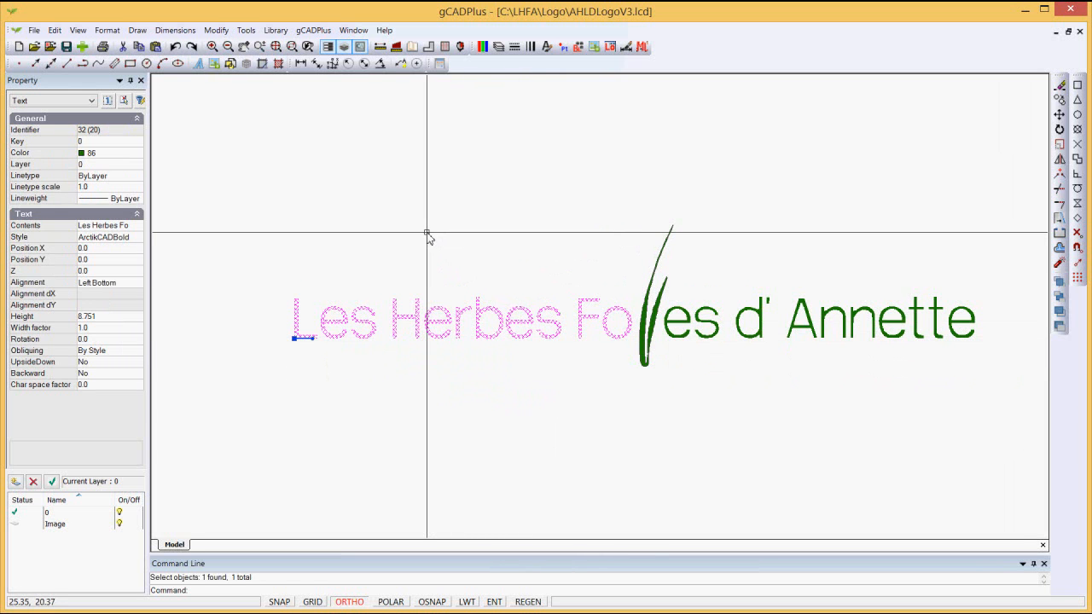
key(Escape)
scroll(478, 317, down, 1)
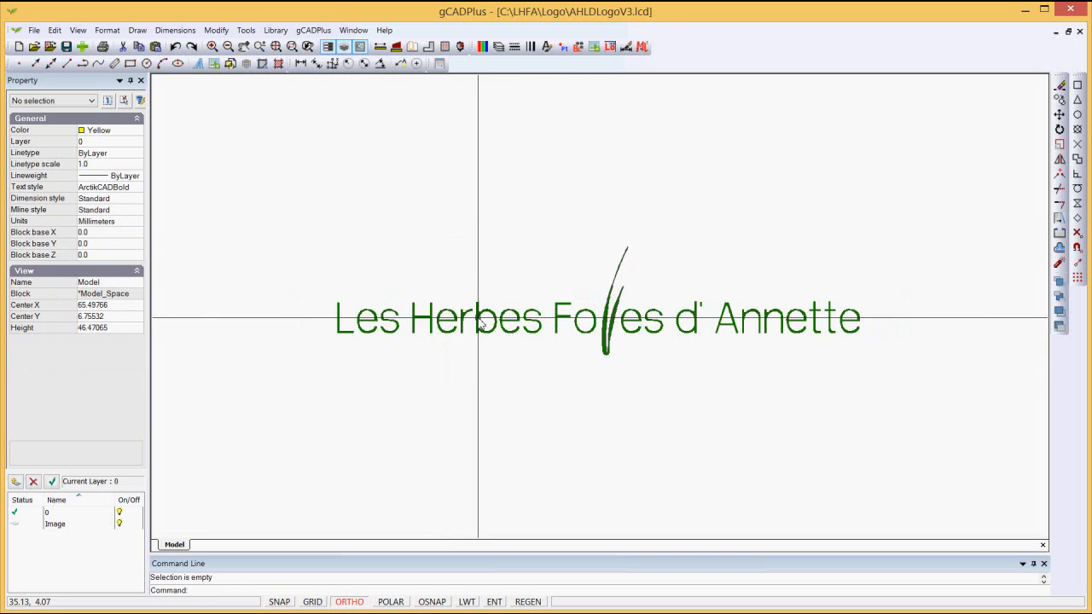
scroll(478, 317, down, 1)
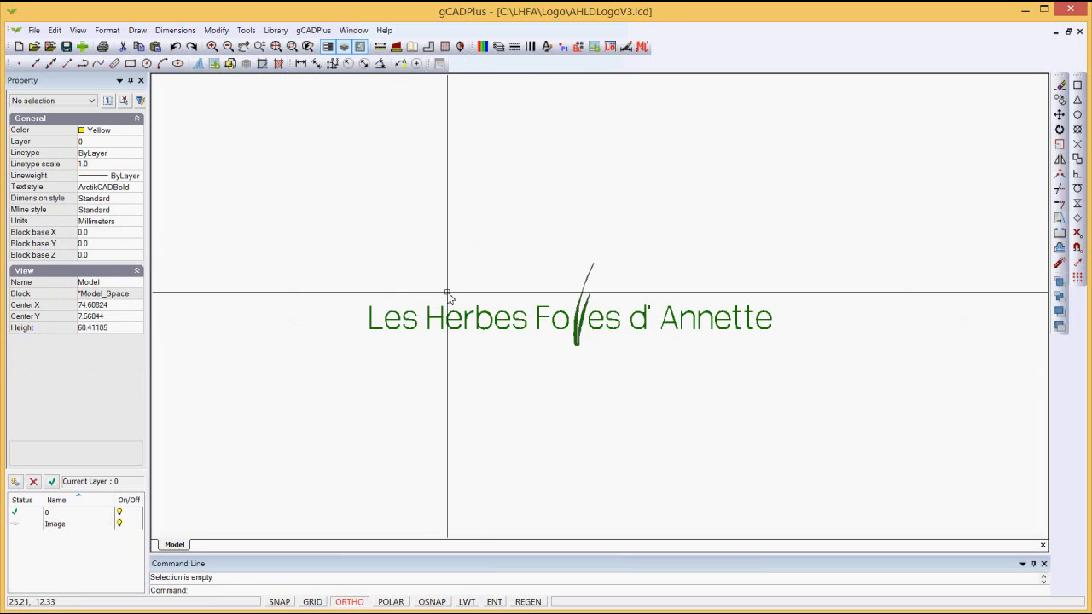
scroll(447, 293, up, 1)
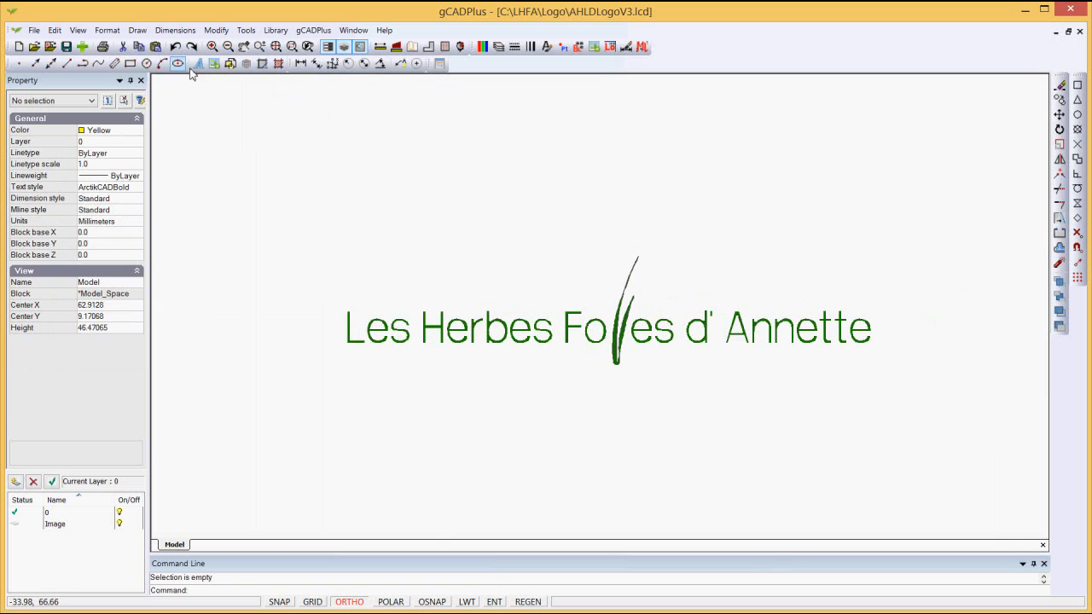
Step: Examine the font assigned to the ArctikCADBold text style and the available fonts without changing the style
click(110, 33)
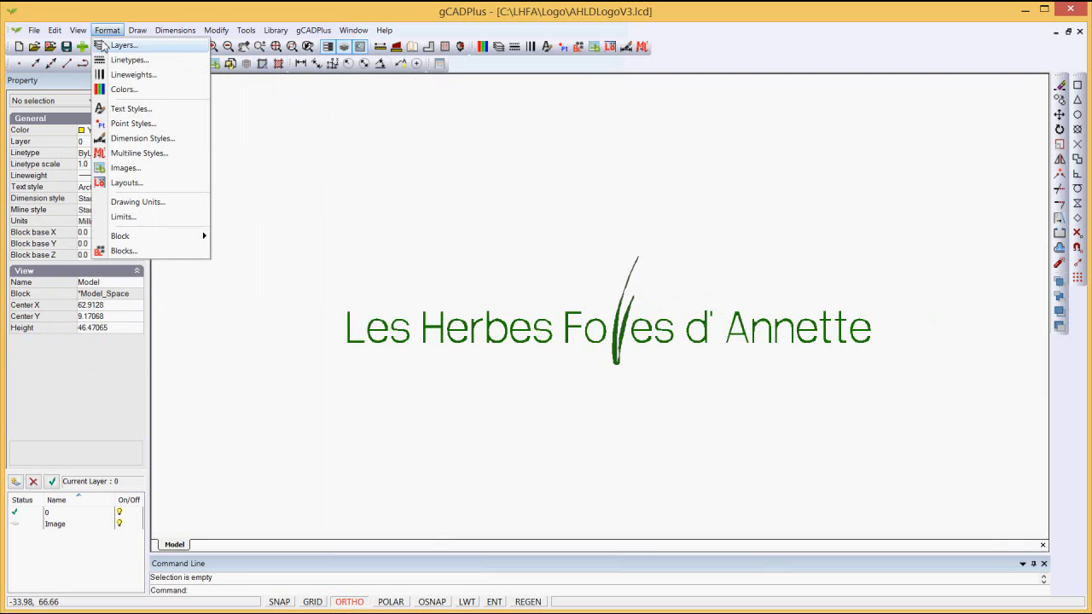
click(139, 107)
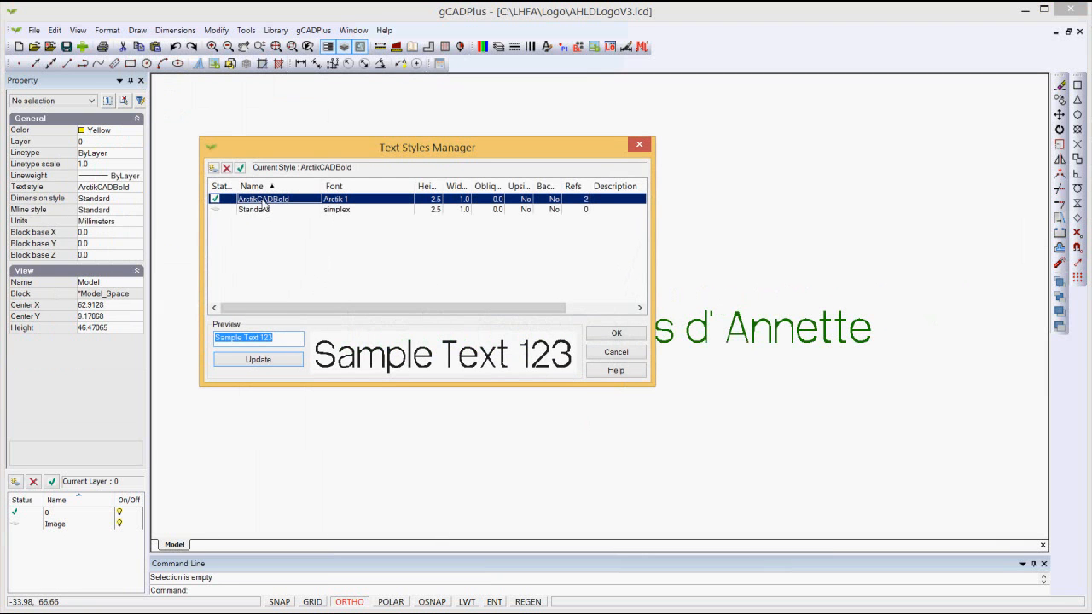
double_click(389, 201)
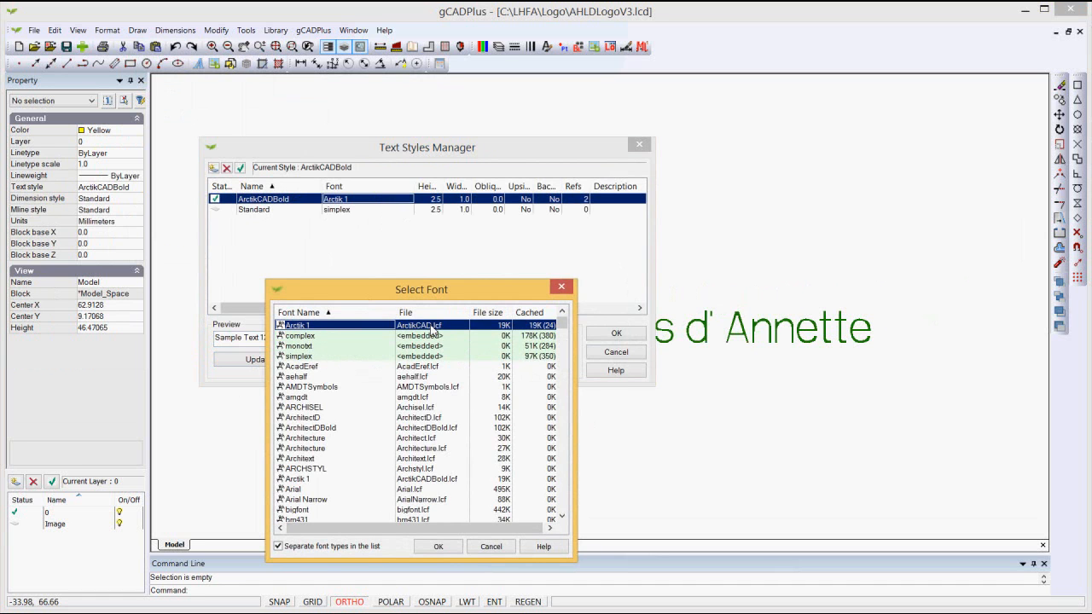
click(503, 547)
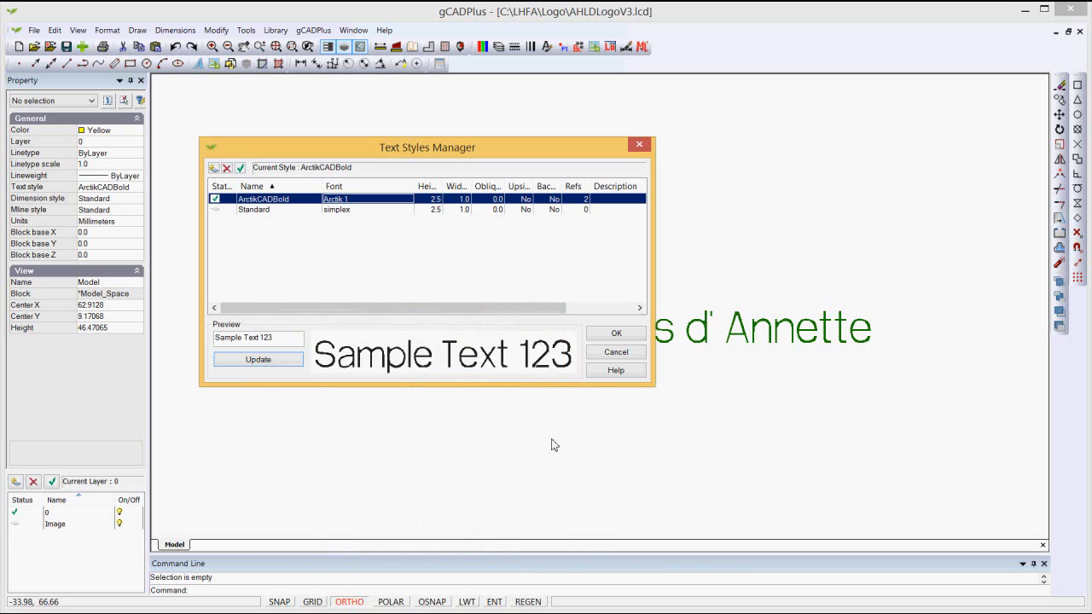
click(616, 354)
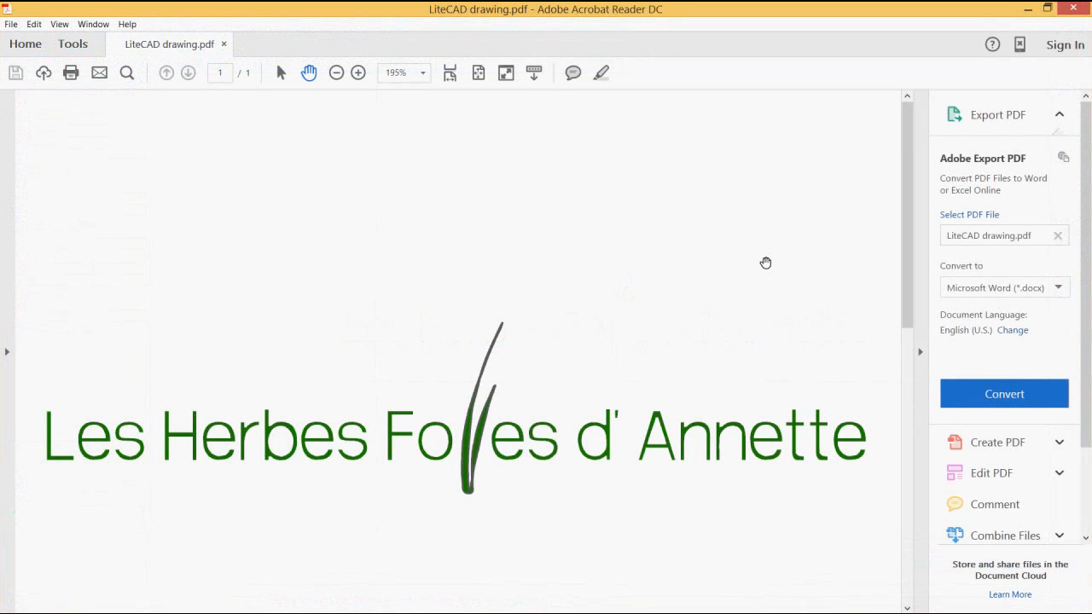
Step: Examine the logo in LiteCAD drawing.pdf in Adobe Acrobat Reader at 300% magnification
click(358, 72)
click(358, 73)
drag(456, 361, 432, 154)
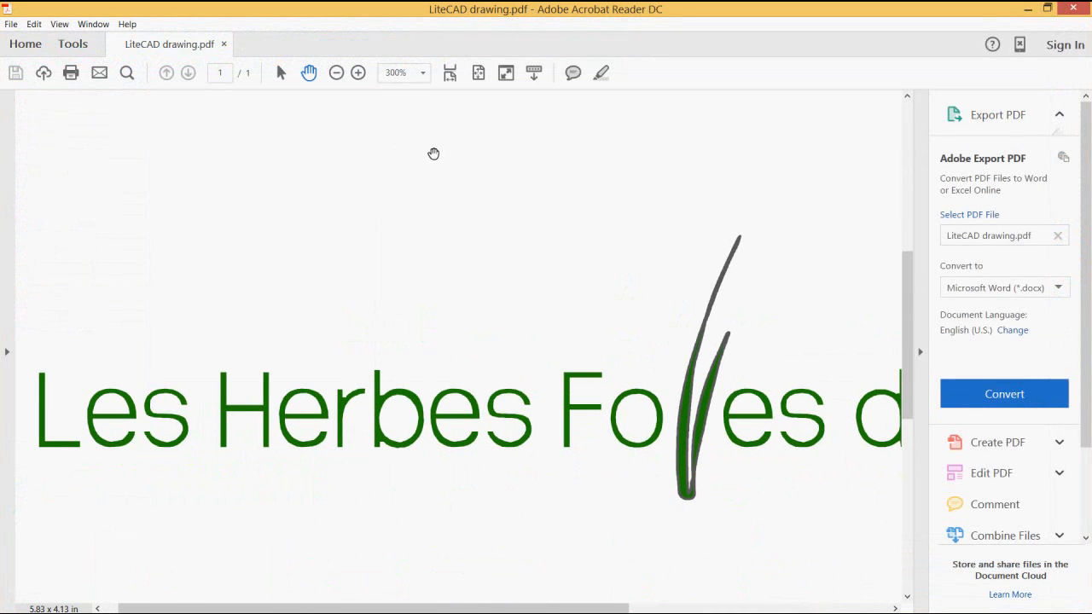